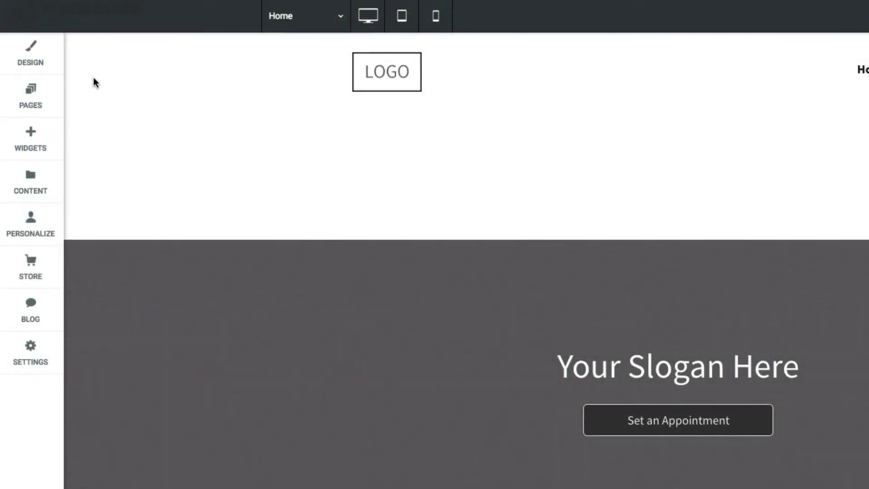
Open the Global Design panel from the DESIGN entry in the left sidebar
click(53, 63)
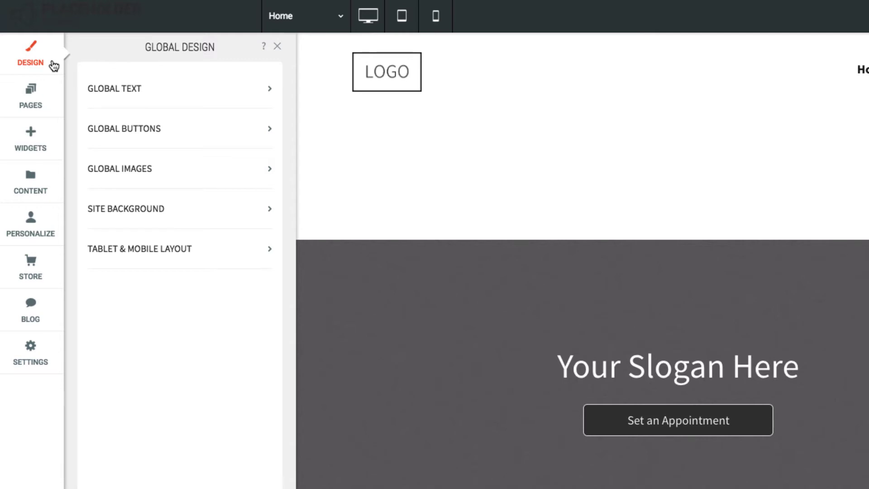
Open the Global Text section of the Global Design panel
click(89, 85)
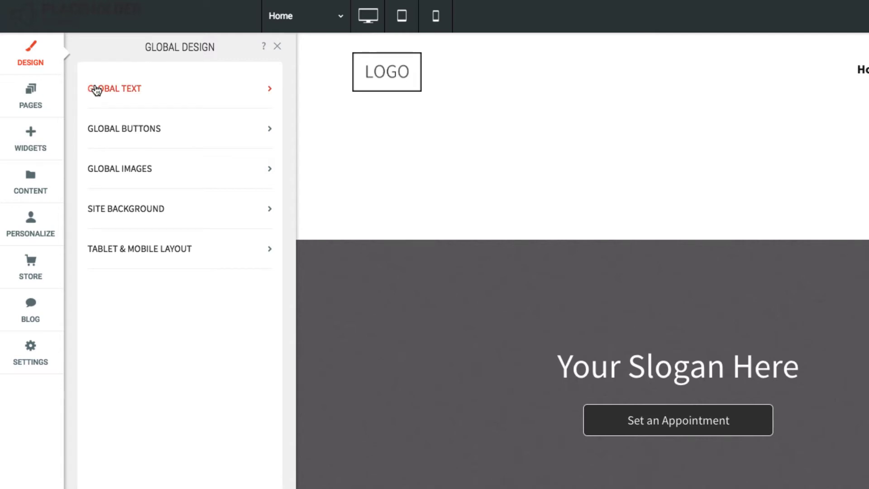